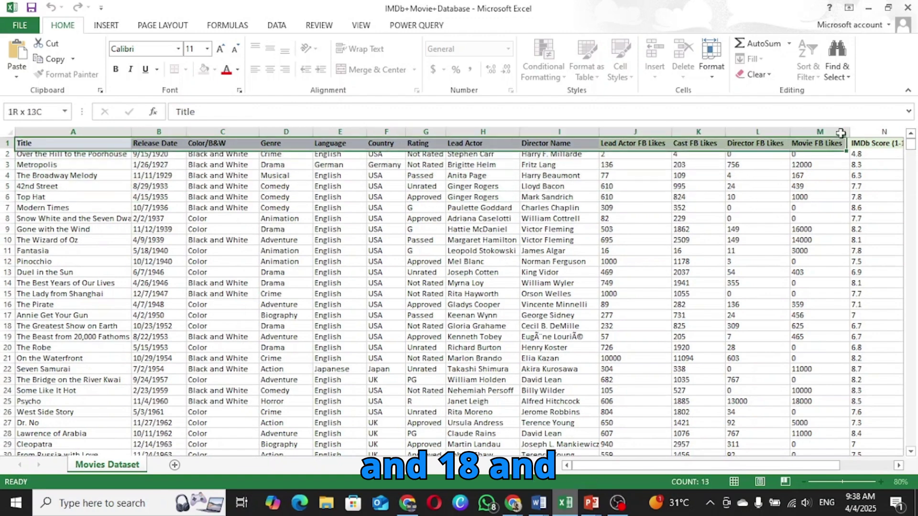
left_click_drag(28, 143, 822, 143)
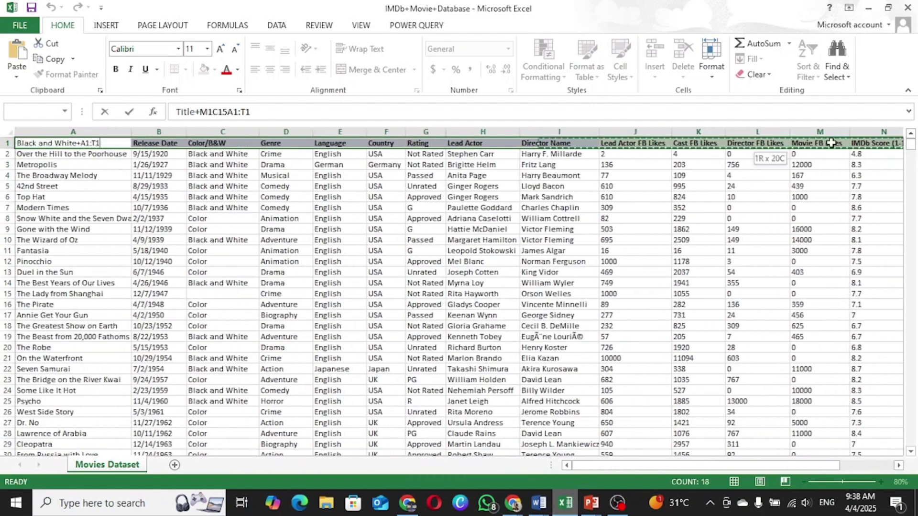
left_click(608, 294)
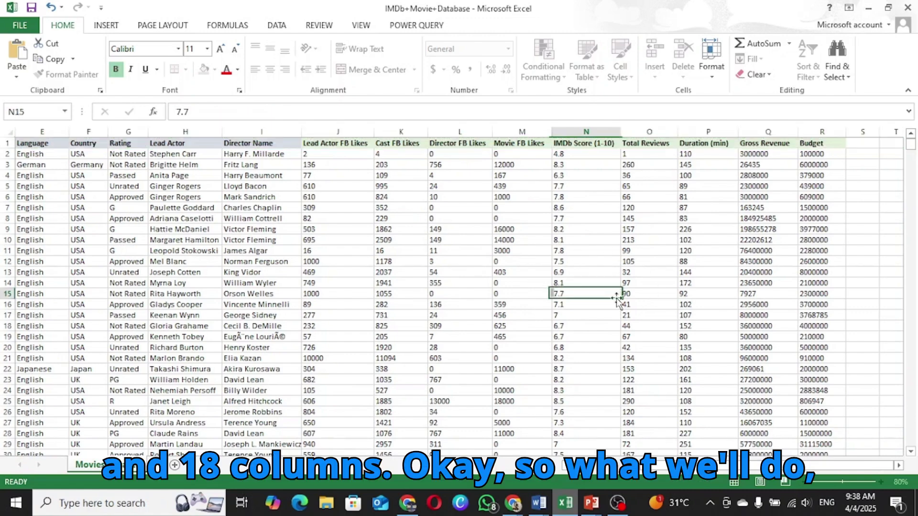
scroll(481, 439, "left", 4)
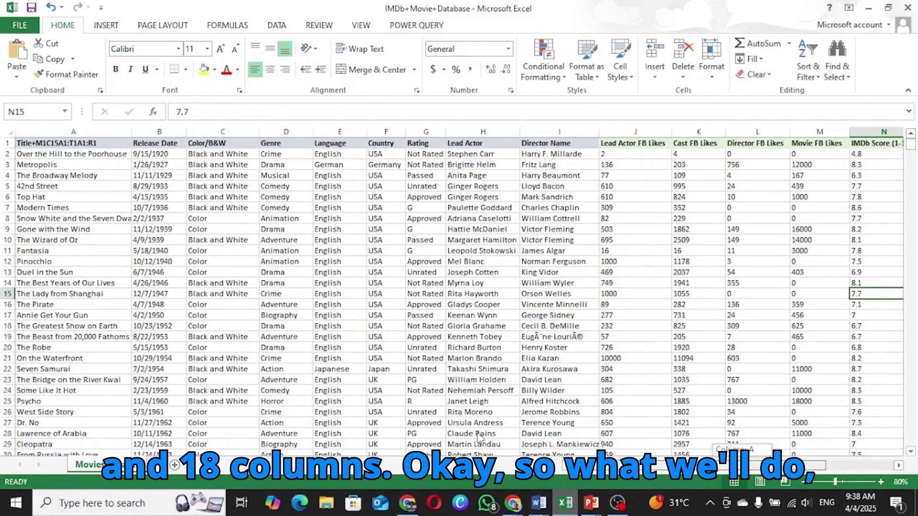
left_click(205, 250)
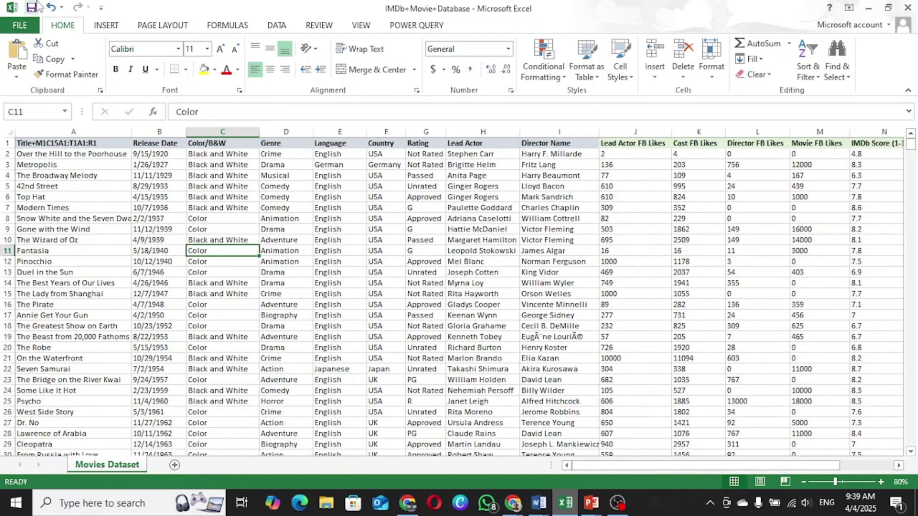
left_click(51, 8)
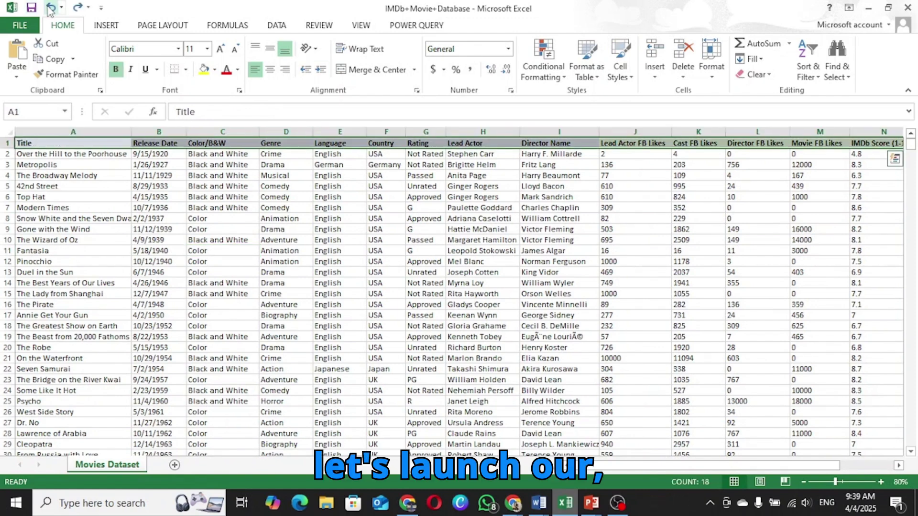
- Create a PivotTable from the whole Movies Dataset range and place it on a new worksheet
left_click(192, 239)
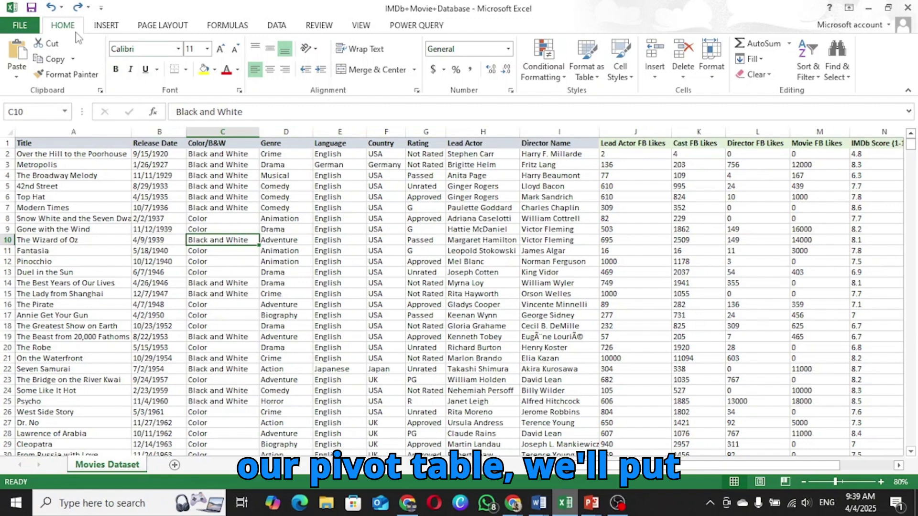
left_click(106, 25)
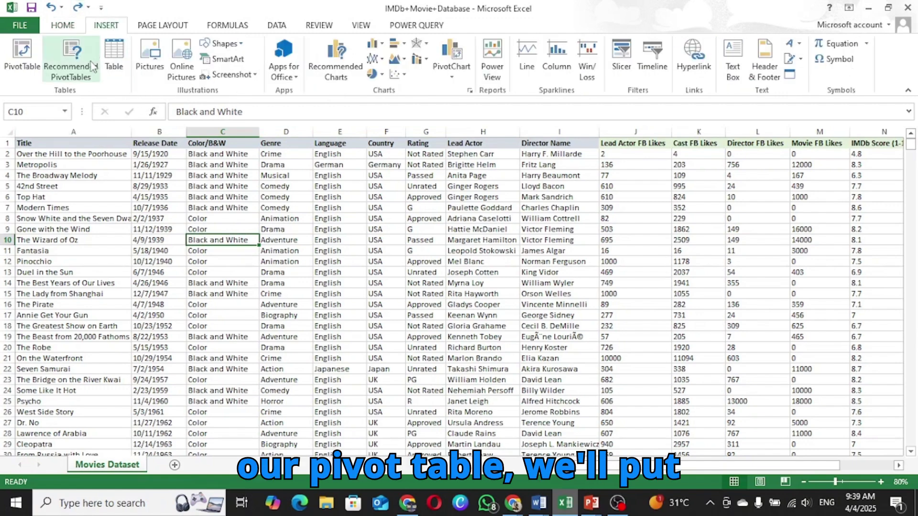
left_click(22, 58)
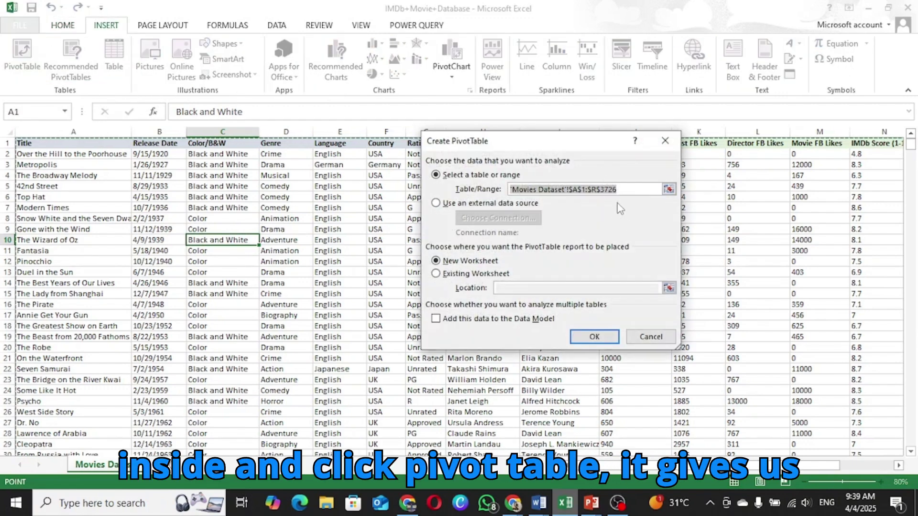
left_click(595, 335)
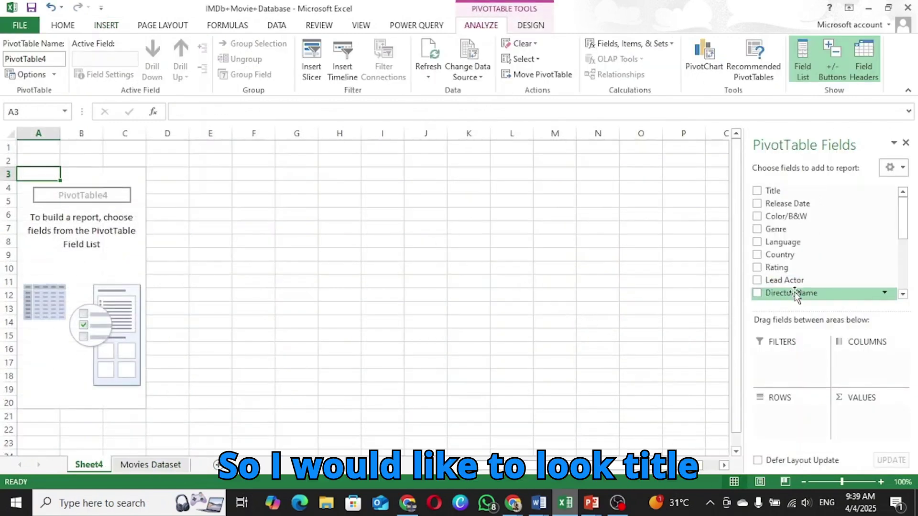
- Add Title to the PivotTable's rows and Gross Revenue to its values
left_click_drag(784, 190, 798, 414)
scroll(796, 287, "down", 5)
left_click_drag(791, 263, 882, 411)
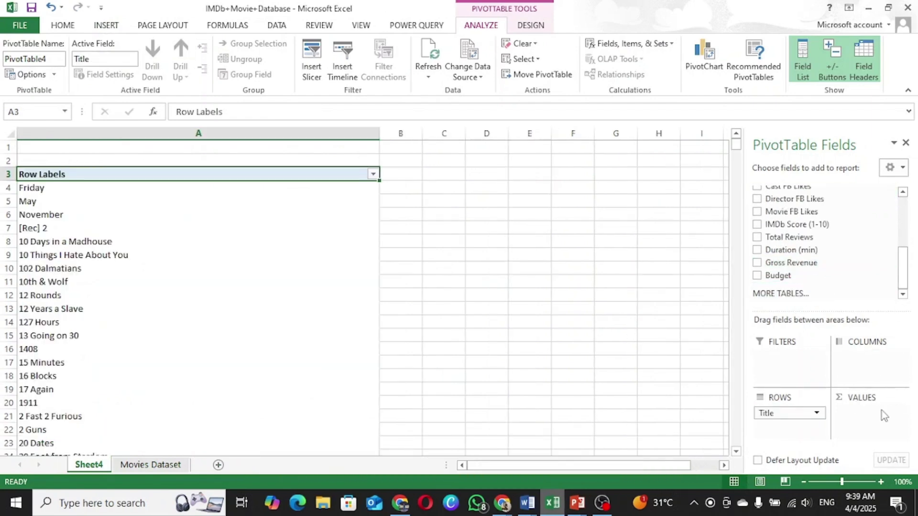
left_click_drag(809, 263, 873, 417)
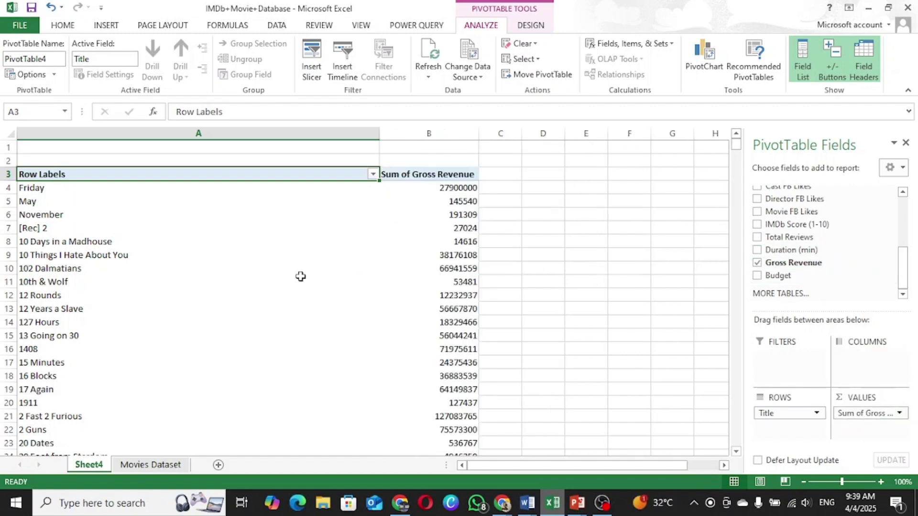
- Try to rename the value column heading in B3 to "Gross Revenue" by removing "Sum of"
left_click(415, 176)
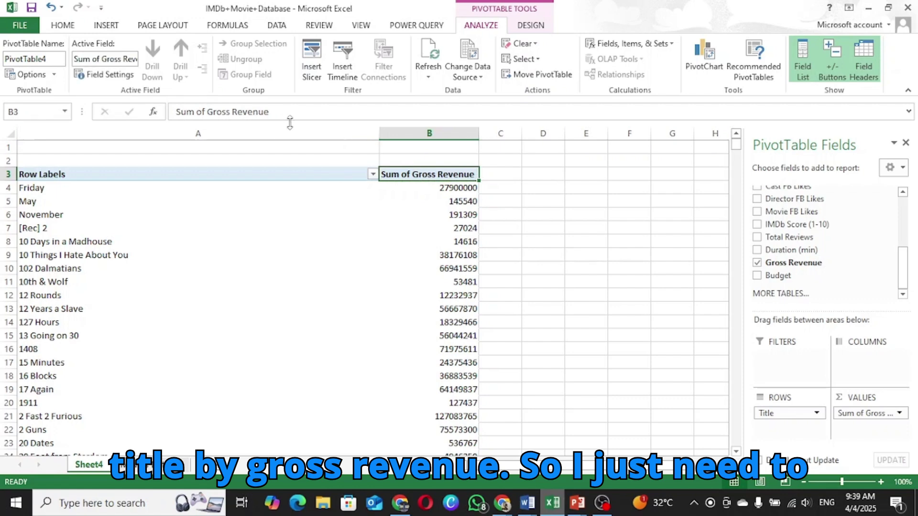
left_click(209, 112)
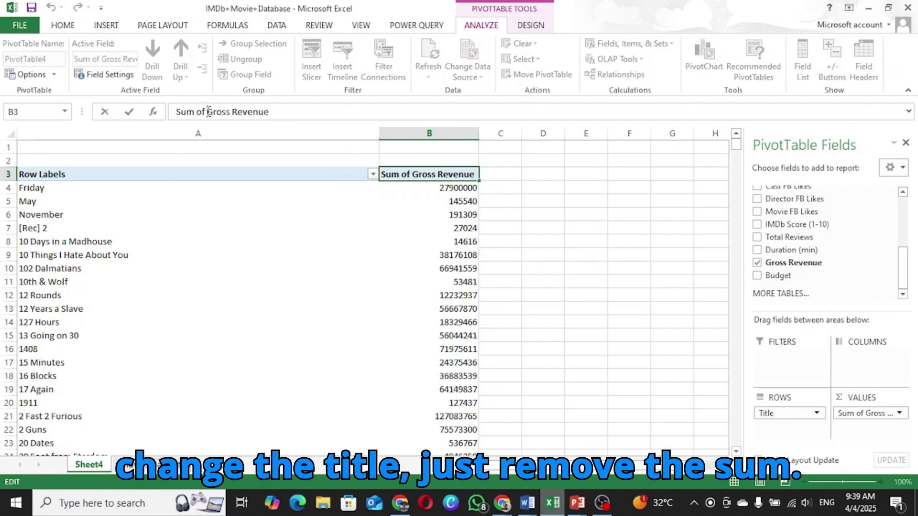
key("BackSpace")
key("BackSpace")
key("BackSpace")
key("BackSpace")
key("BackSpace")
key("BackSpace")
key("BackSpace")
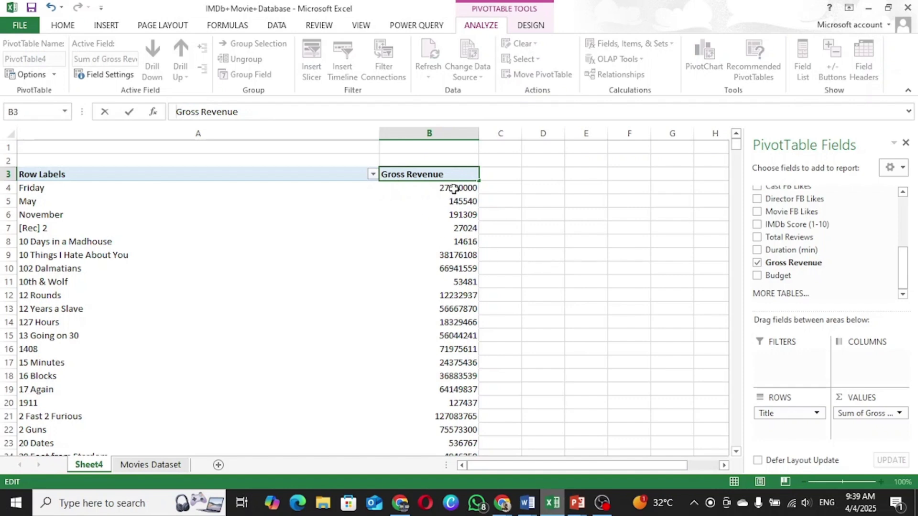
key("Return")
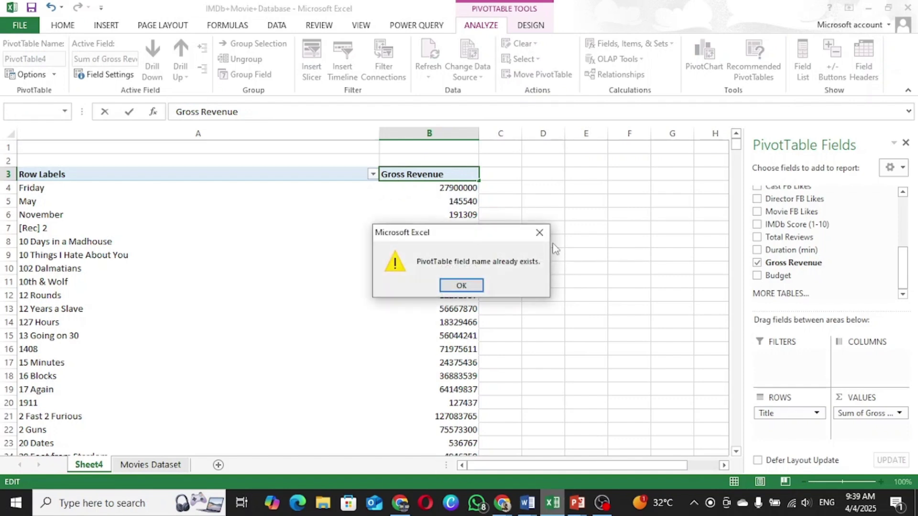
left_click(540, 234)
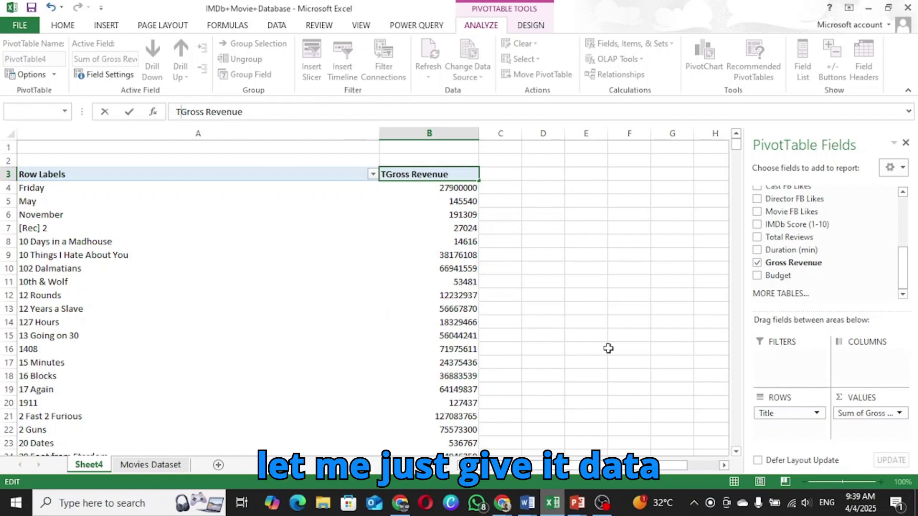
- Name the value column heading in B3 "Total Gross Revenue"
type("Total")
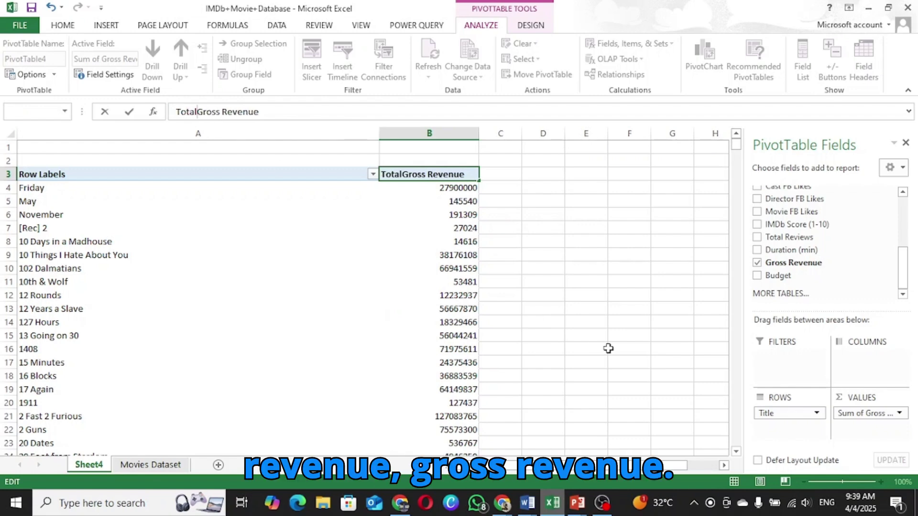
left_click(473, 297)
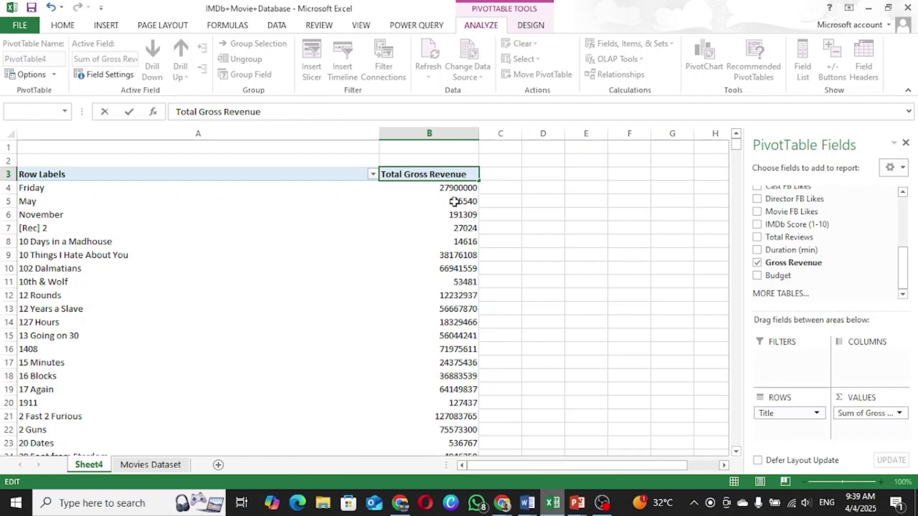
left_click(451, 189)
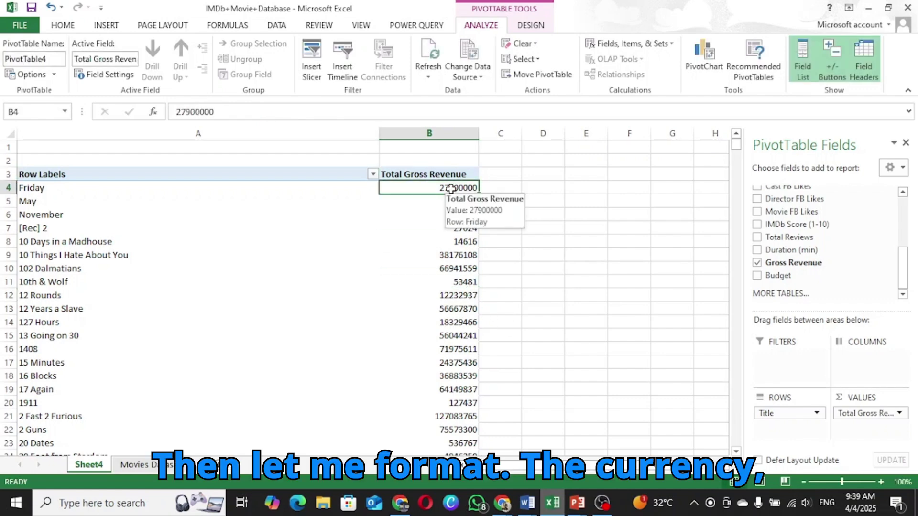
- Format the Total Gross Revenue values as Currency with the $ symbol and 0 decimal places
right_click(451, 188)
left_click(507, 232)
left_click(358, 144)
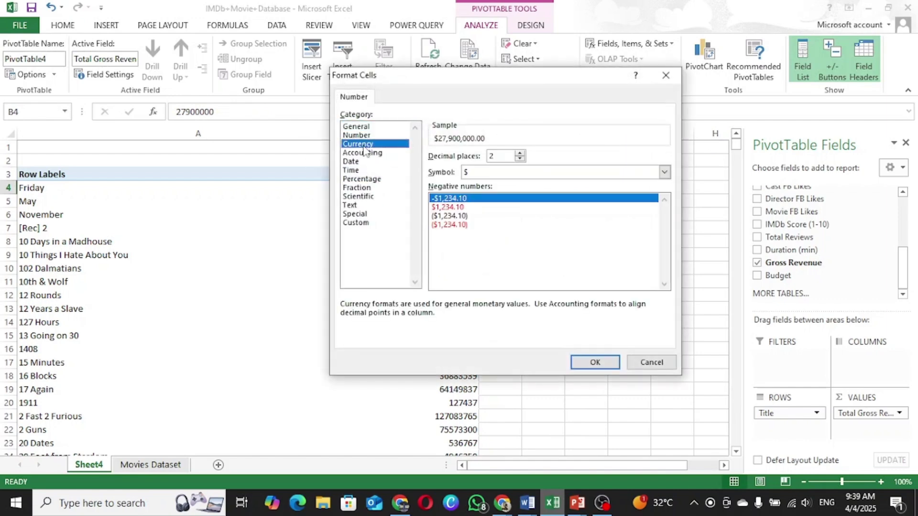
left_click(521, 160)
left_click(520, 159)
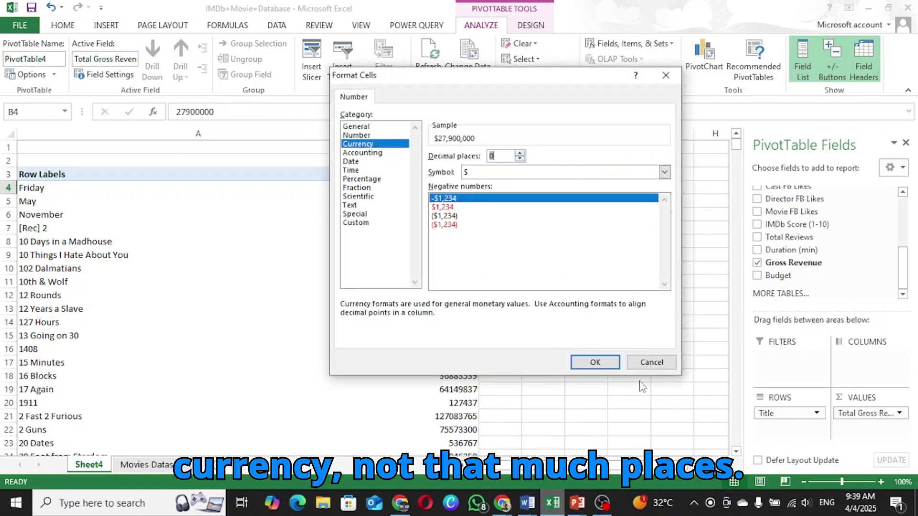
left_click(595, 362)
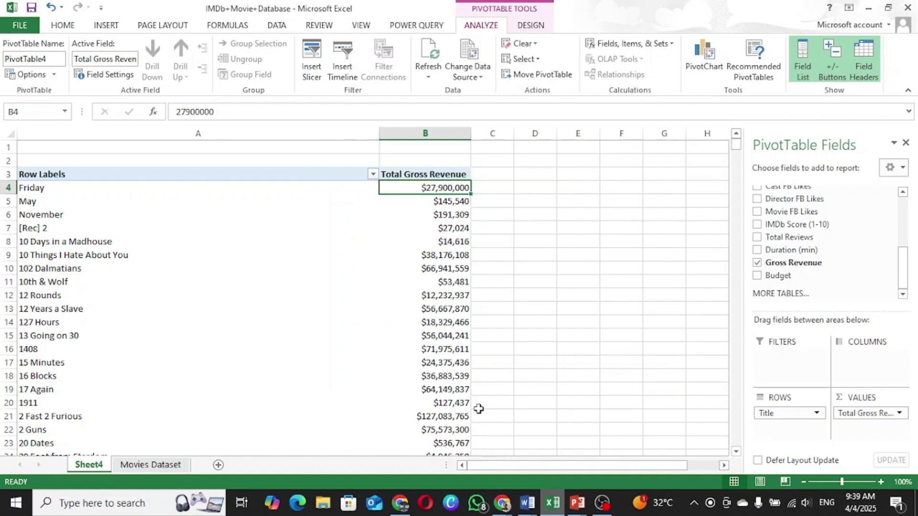
- Filter the PivotTable's row labels to the titles that contain "Star"
left_click(372, 175)
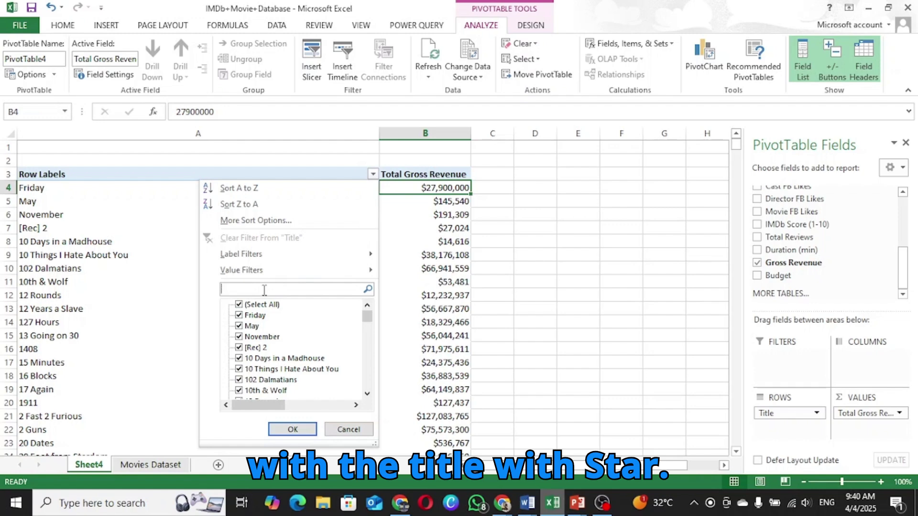
left_click(272, 290)
type("S")
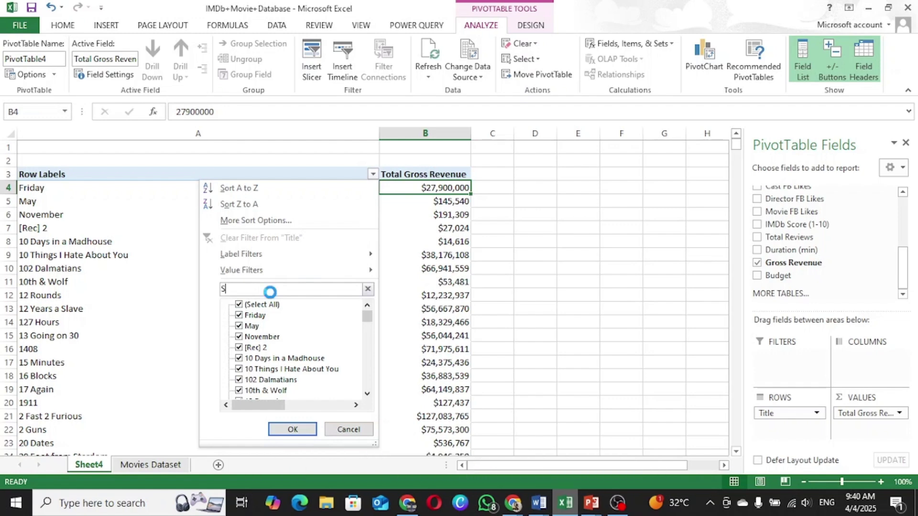
type("tar")
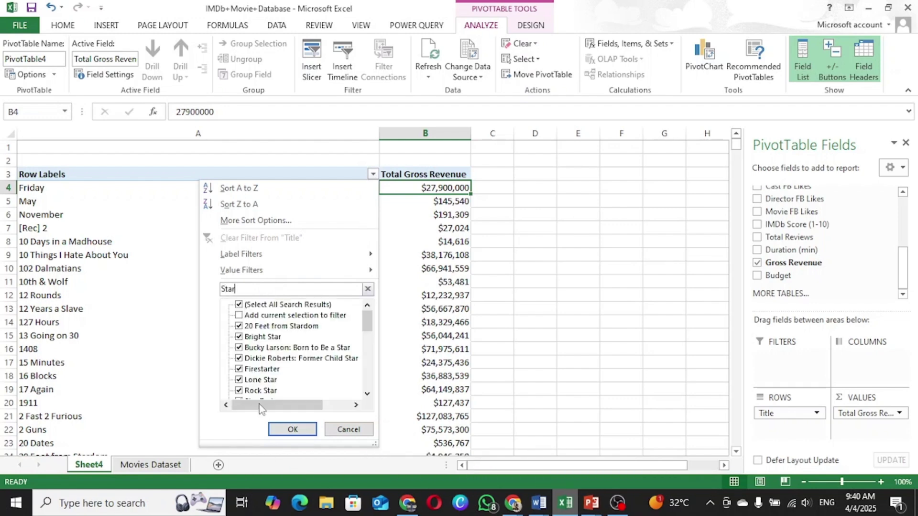
left_click(293, 430)
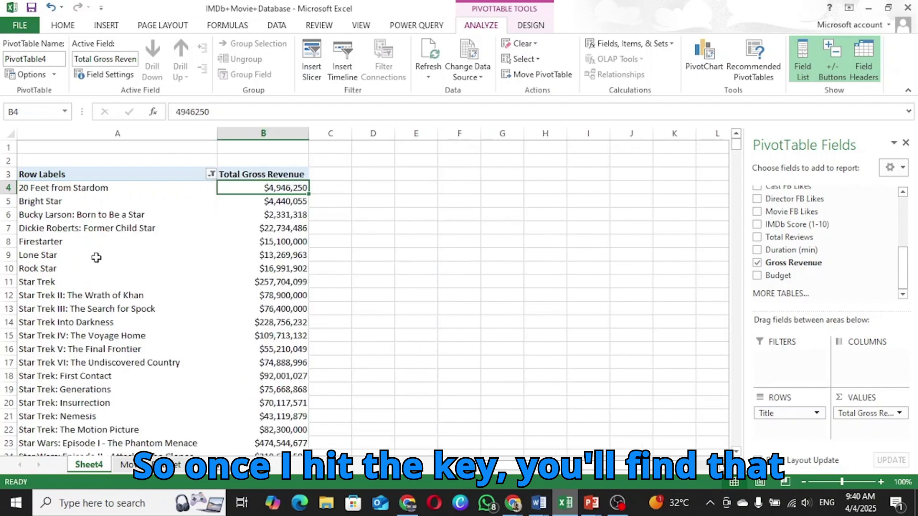
- Group the six Star Wars titles, Episode I to Episode VI, in the PivotTable rows
scroll(95, 261, "down", 5)
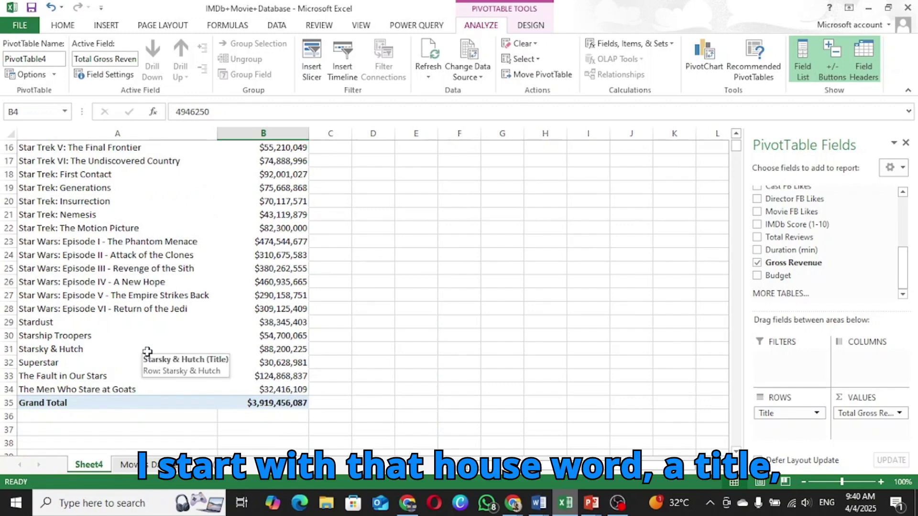
scroll(139, 339, "up", 2)
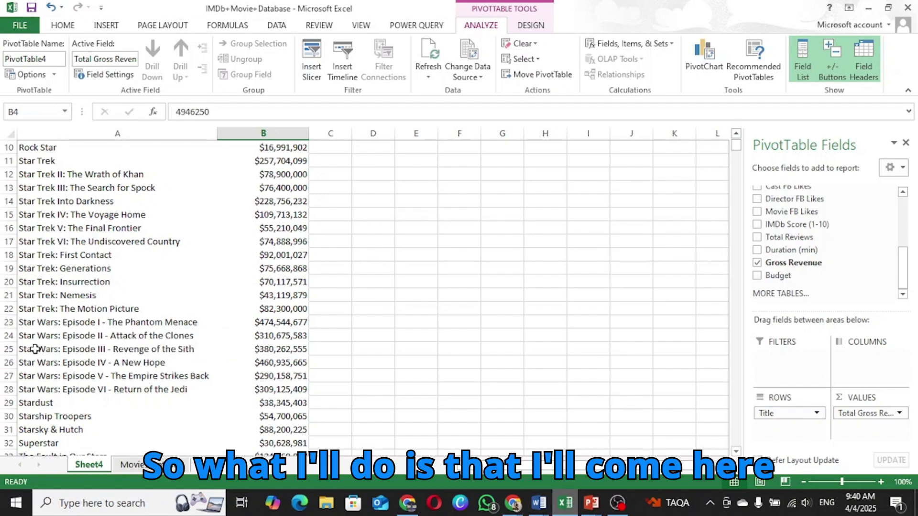
left_click_drag(33, 325, 44, 387)
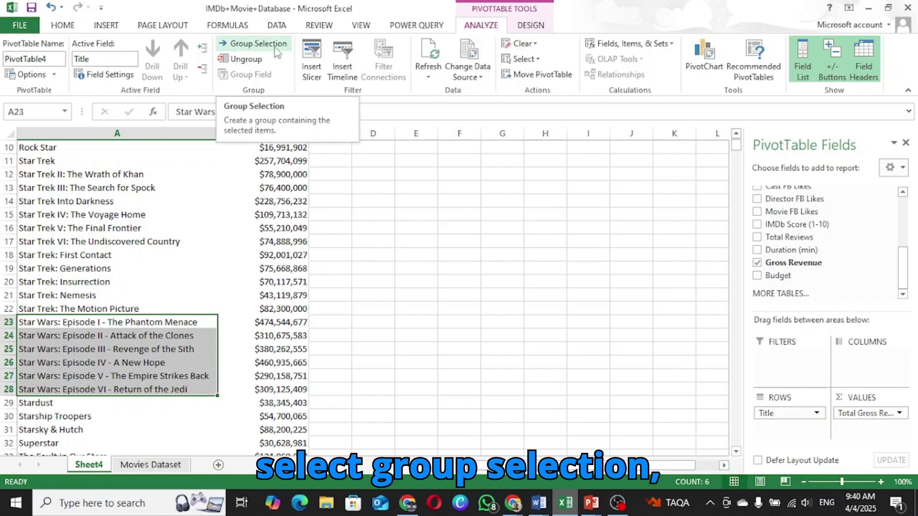
right_click(76, 328)
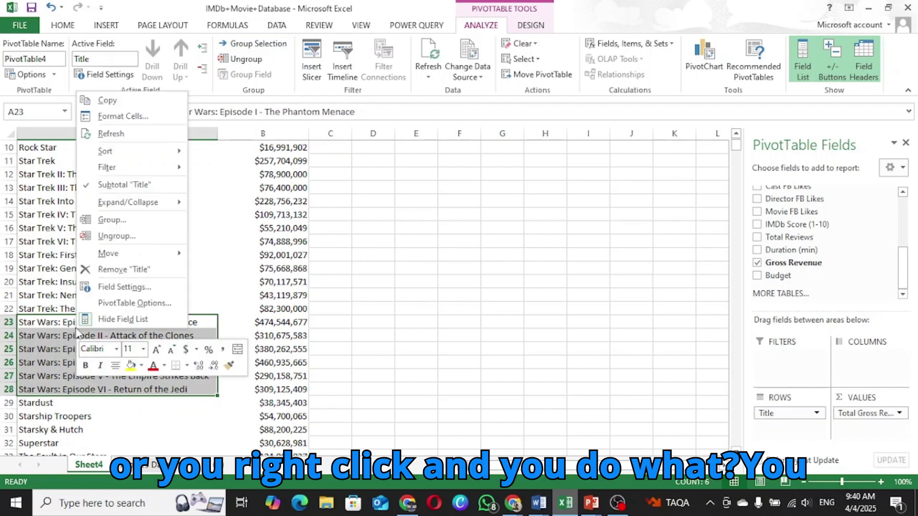
left_click(112, 220)
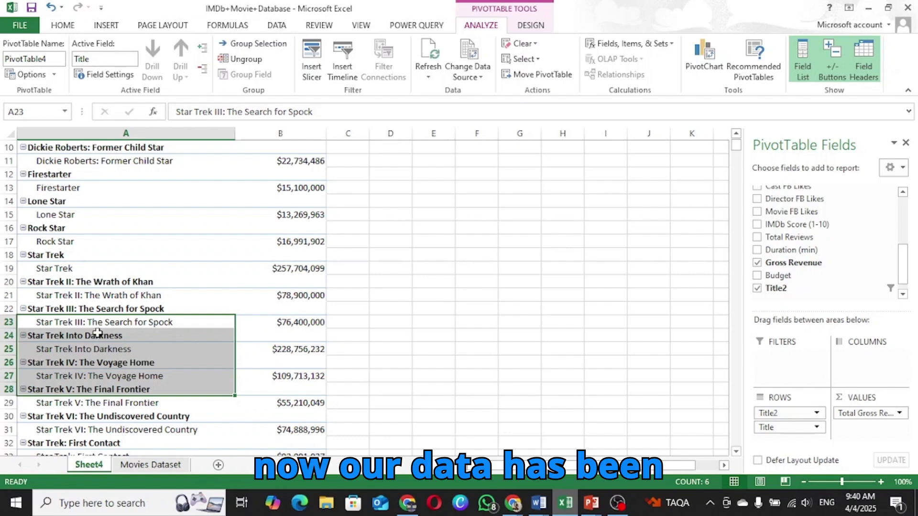
- Rename the group containing the six Star Wars episodes as "Star Wars" in the PivotTable rows
scroll(87, 346, "down", 3)
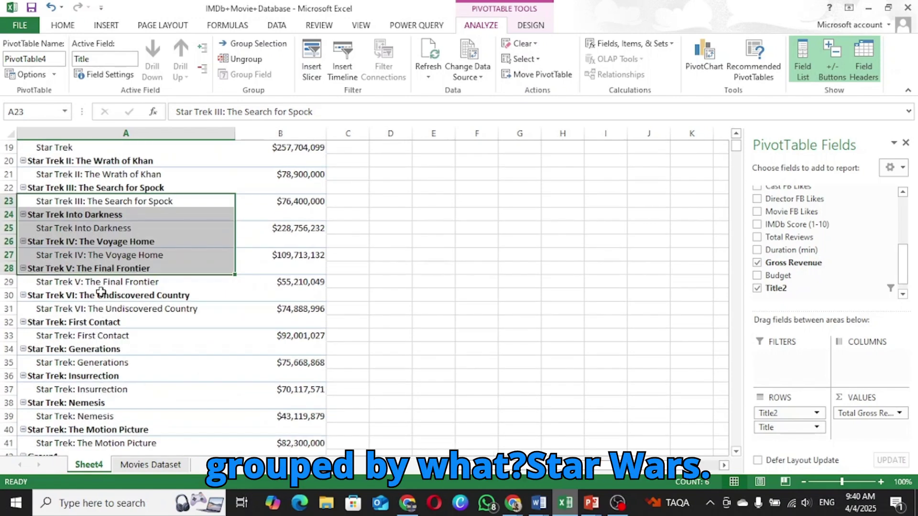
scroll(110, 285, "up", 3)
scroll(137, 303, "up", 1)
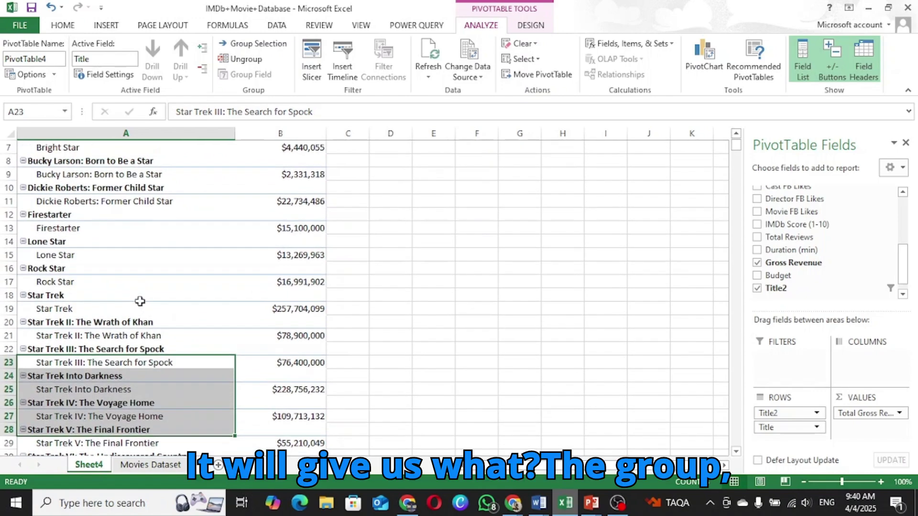
scroll(136, 254, "up", 2)
scroll(140, 245, "down", 11)
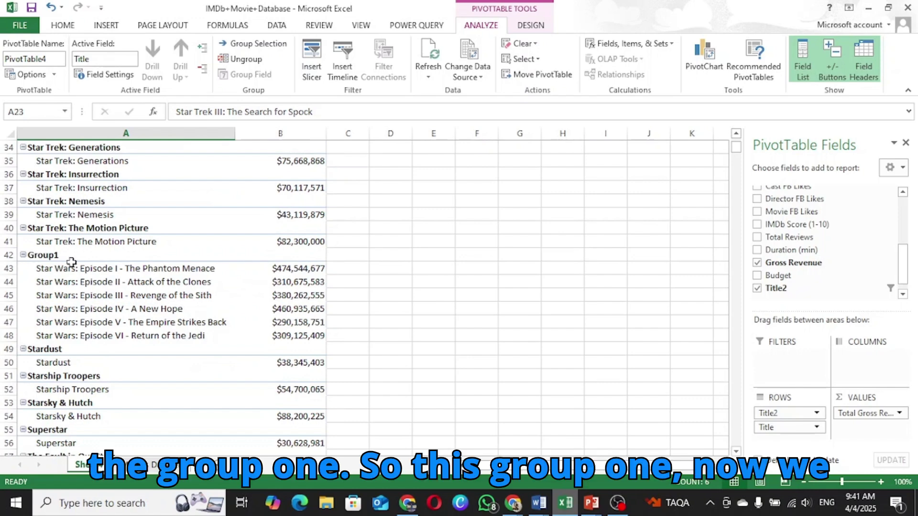
left_click(52, 257)
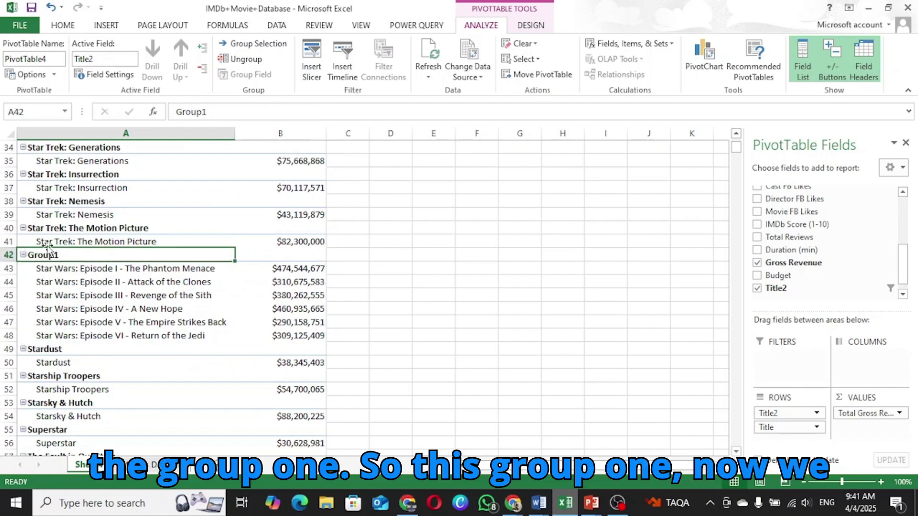
left_click(211, 112)
left_click_drag(210, 112, 175, 112)
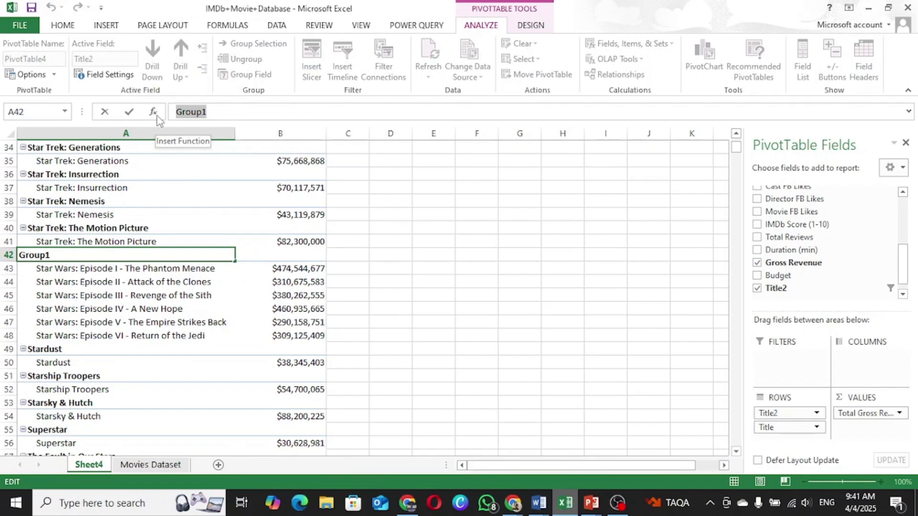
type("Star Wars")
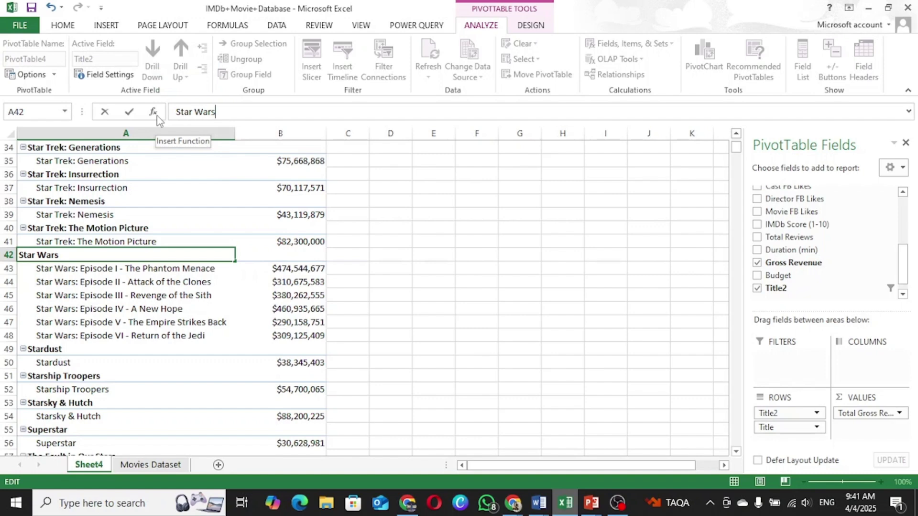
left_click(201, 285)
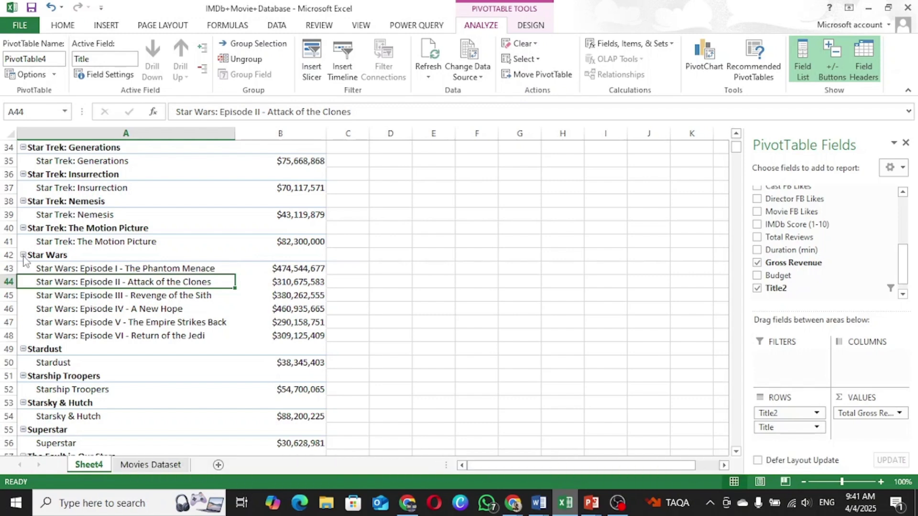
- Collapse the Star Wars group so that its individual episodes are hidden
left_click(23, 256)
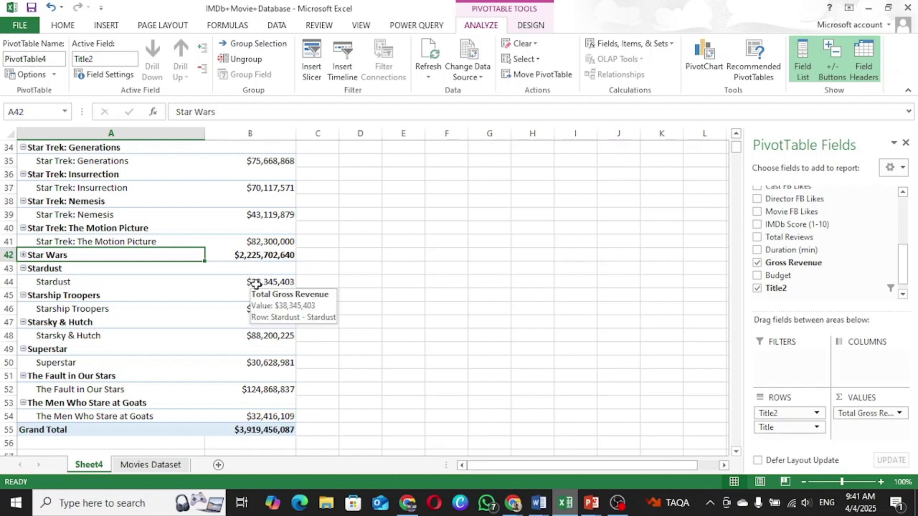
left_click(22, 255)
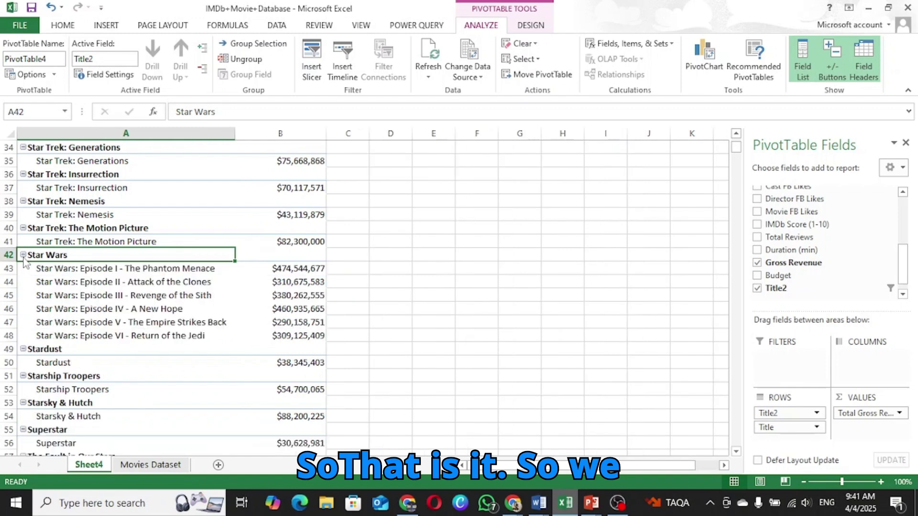
left_click(23, 255)
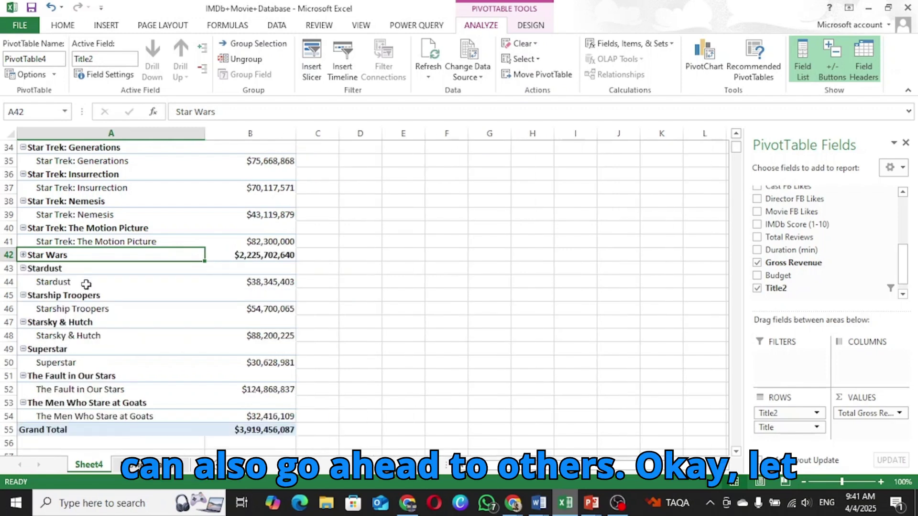
- Group all the Star Trek titles, from Star Trek to Star Trek: The Motion Picture, in the PivotTable rows
scroll(96, 280, "up", 2)
scroll(95, 278, "up", 3)
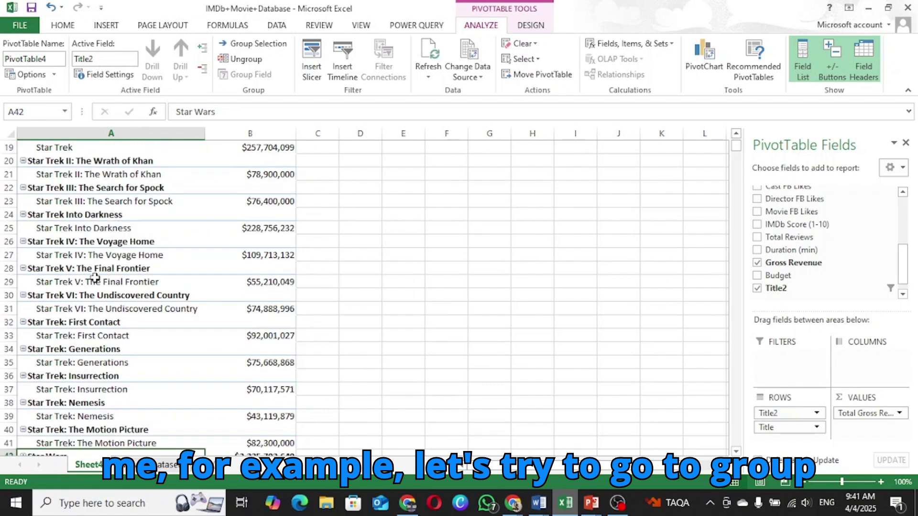
scroll(90, 223, "up", 2)
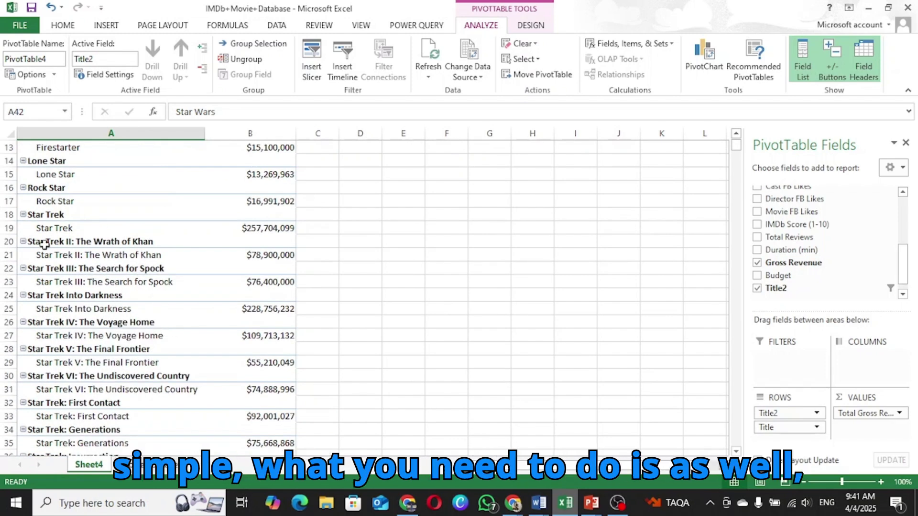
left_click_drag(41, 215, 92, 321)
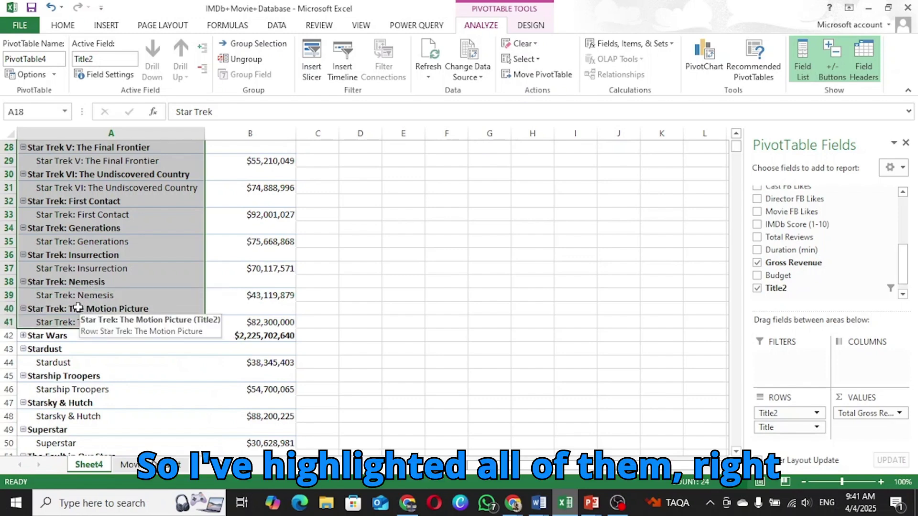
right_click(77, 288)
key("Escape")
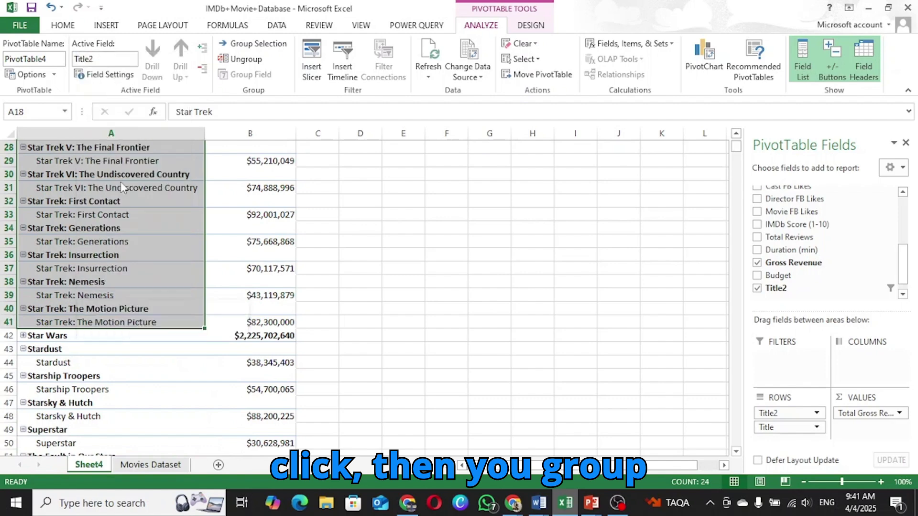
- Rename the new group of Star Trek titles as "Star Trek" and collapse it
scroll(201, 204, "up", 7)
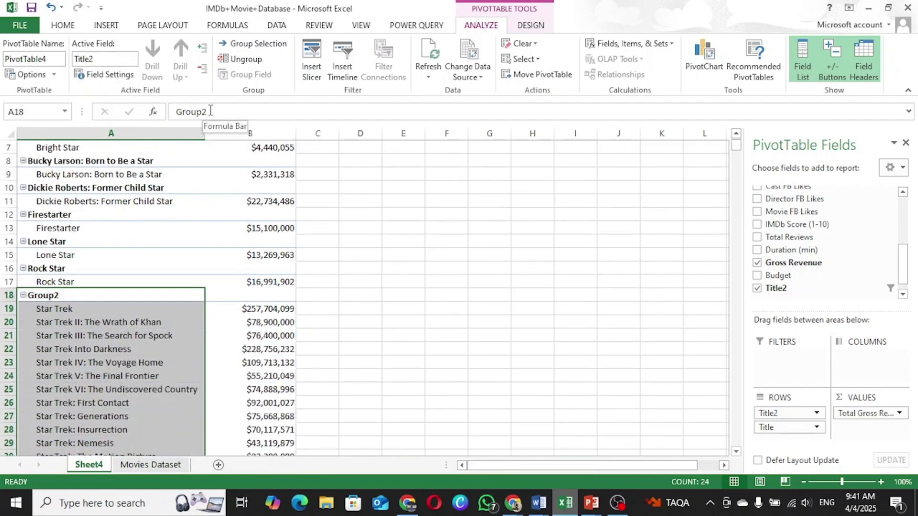
left_click_drag(210, 110, 139, 113)
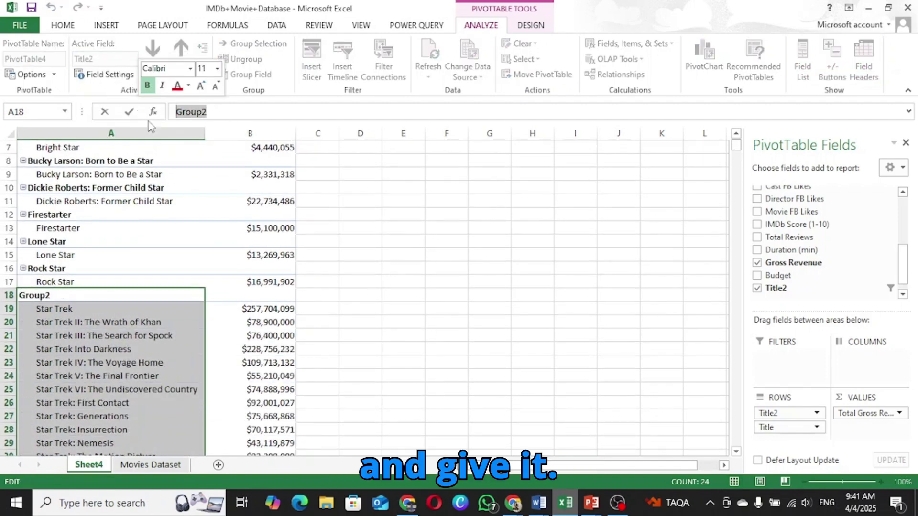
type("St")
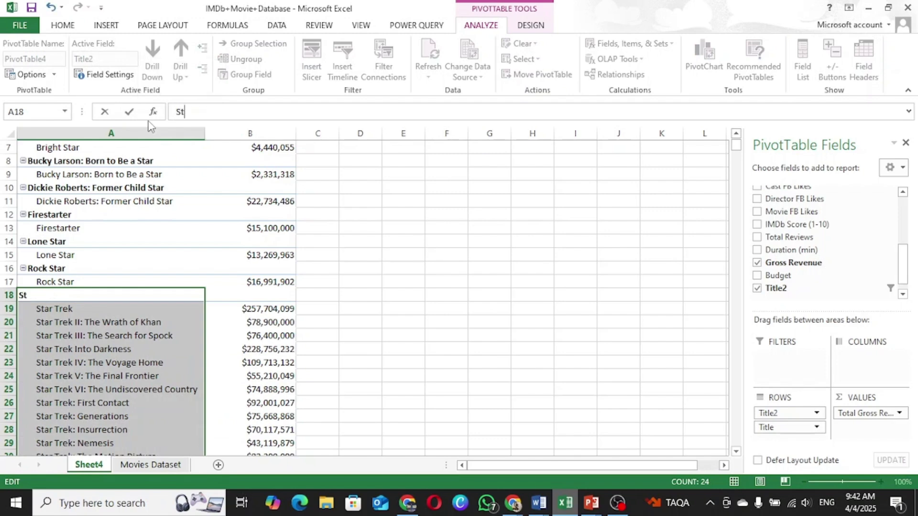
type("ar Trek")
left_click(167, 335)
left_click(23, 295)
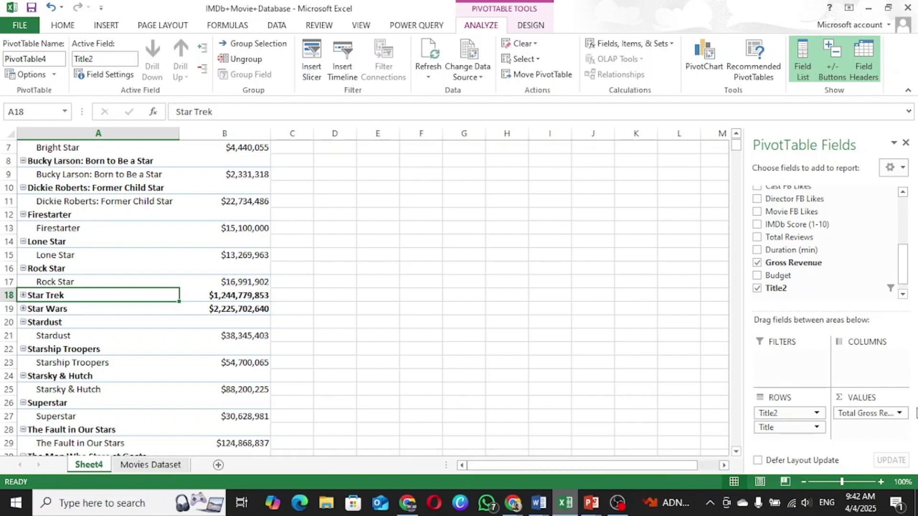
- Remove the original Title field from the PivotTable rows, keeping only the grouped Title2 field
left_click_drag(795, 427, 815, 251)
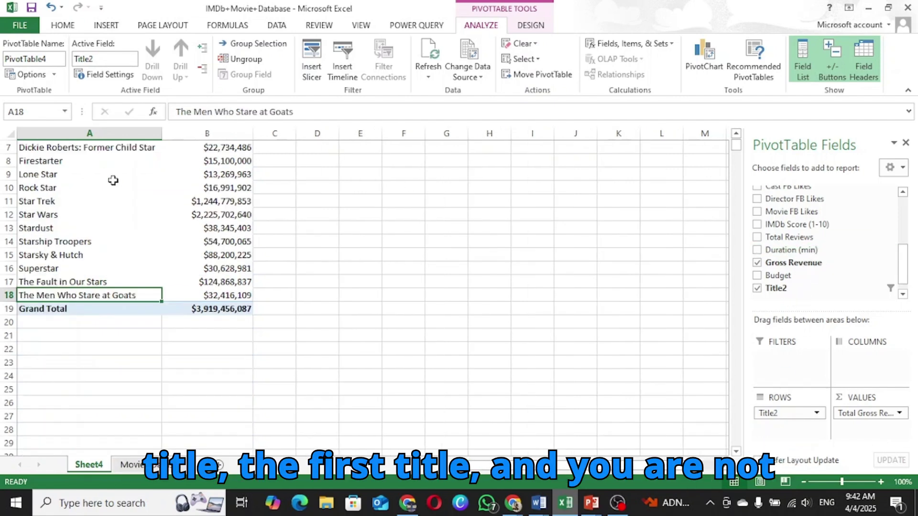
scroll(70, 214, "up", 1)
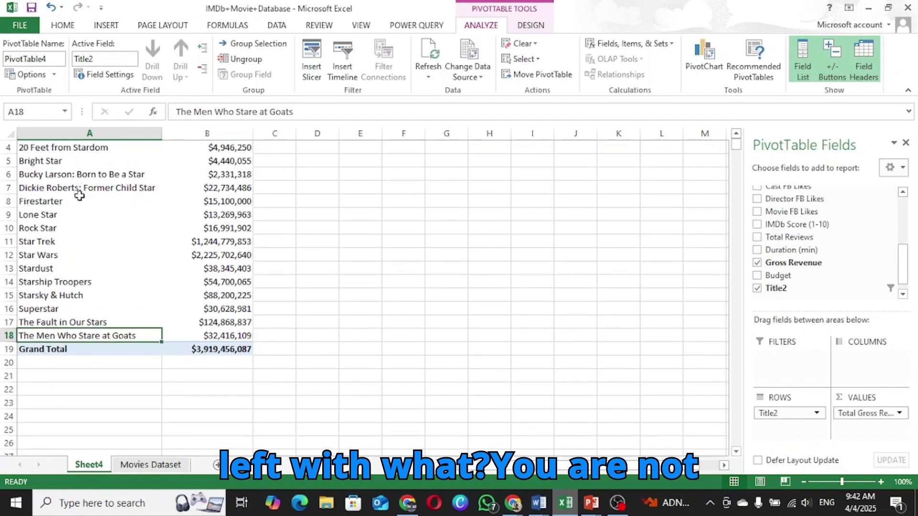
scroll(80, 196, "up", 1)
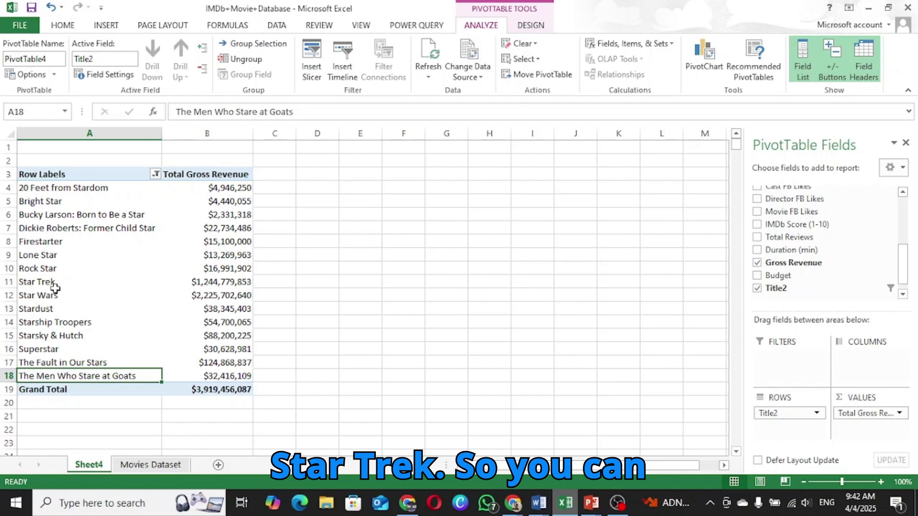
- Try to ungroup the Rock Star row label in the PivotTable
left_click(40, 269)
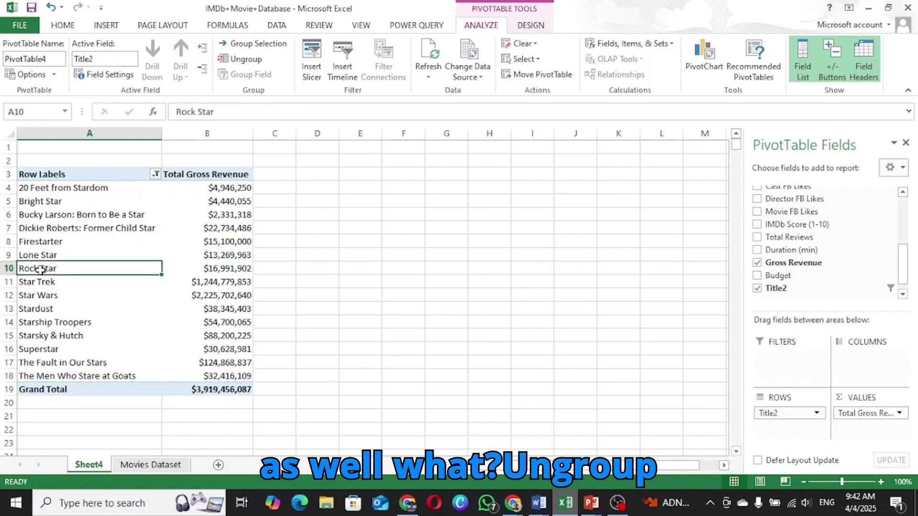
right_click(41, 271)
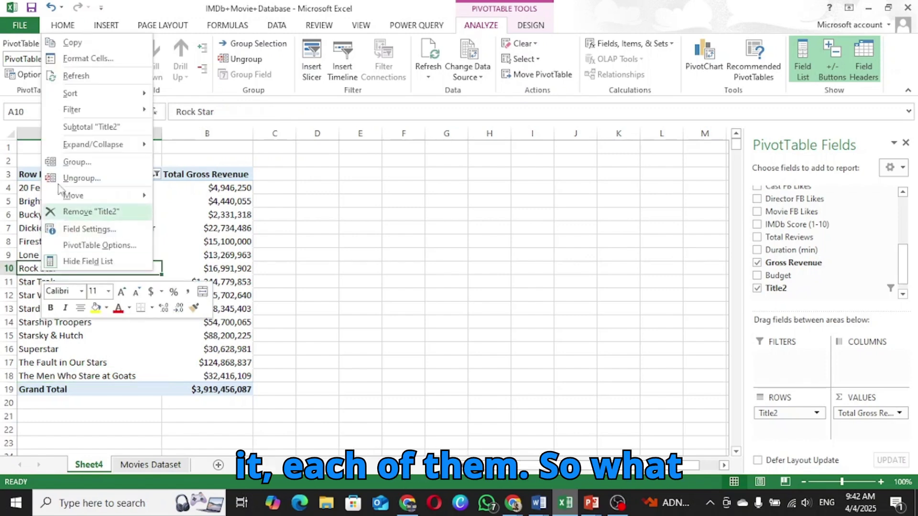
left_click(44, 344)
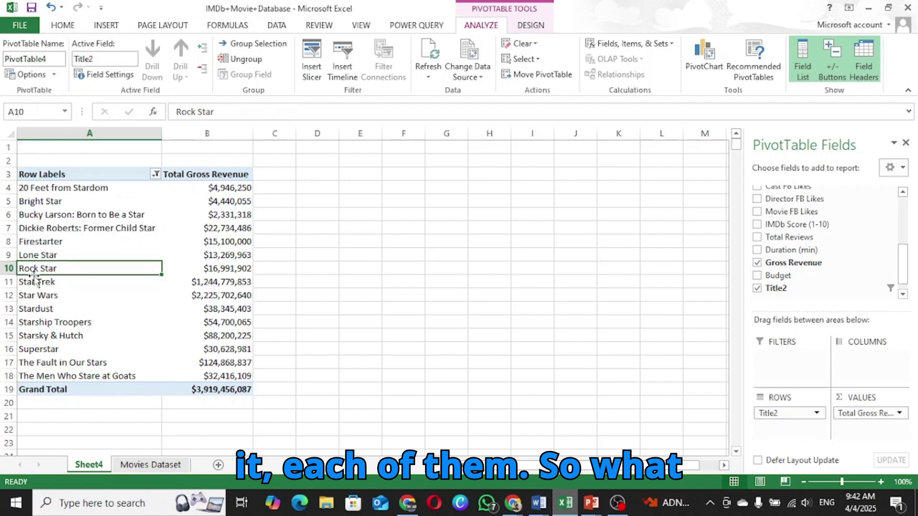
right_click(42, 269)
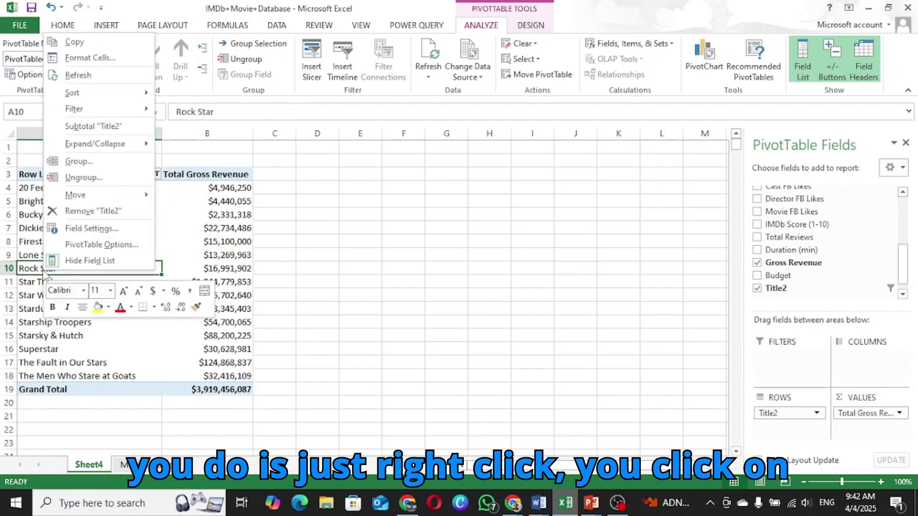
left_click(84, 178)
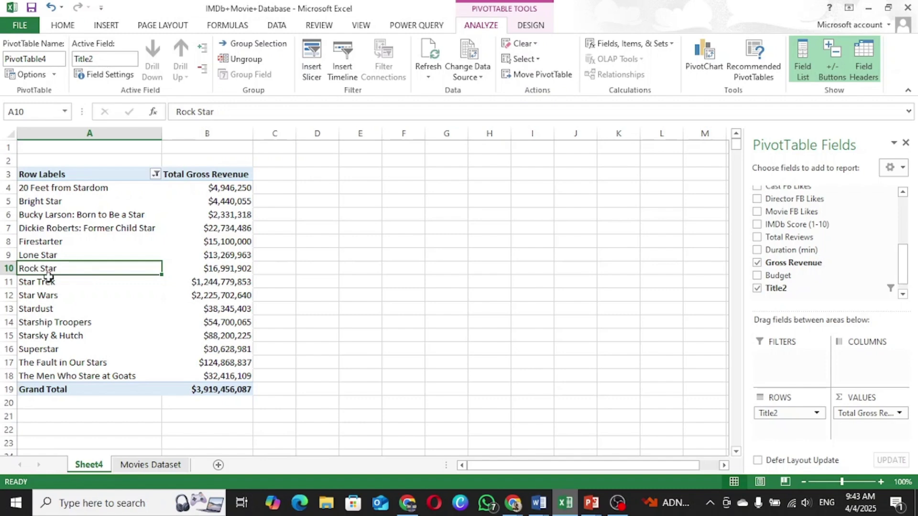
- Ungroup the Star Trek row label back into its individual movie titles
left_click(30, 285)
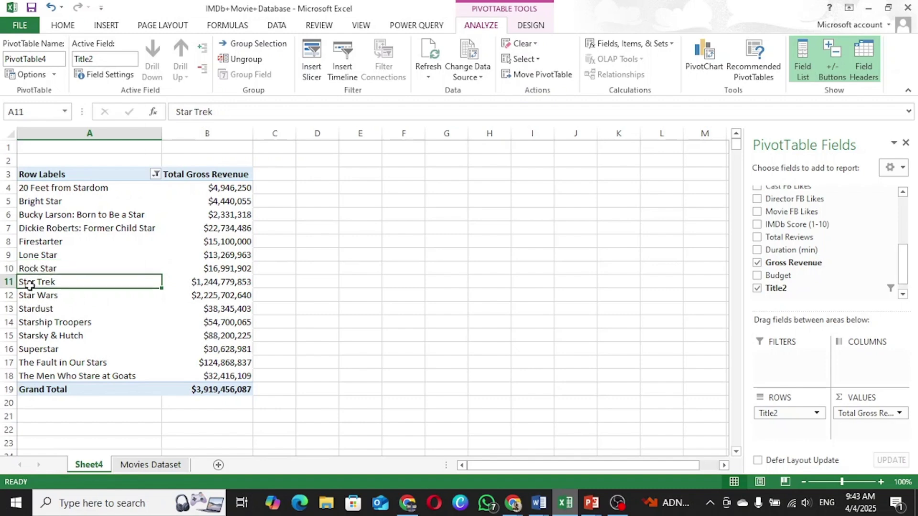
right_click(29, 286)
left_click(72, 193)
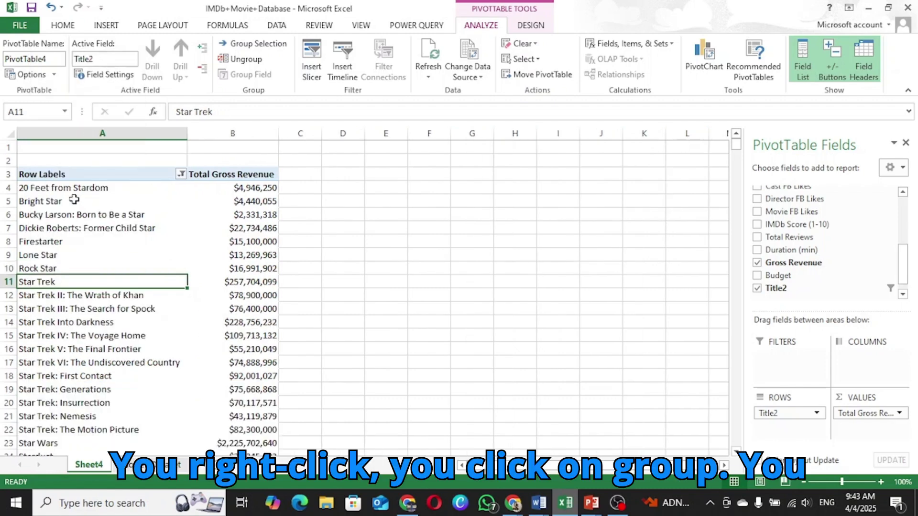
- Ungroup the Star Wars row label back into its individual episode titles
scroll(81, 300, "down", 4)
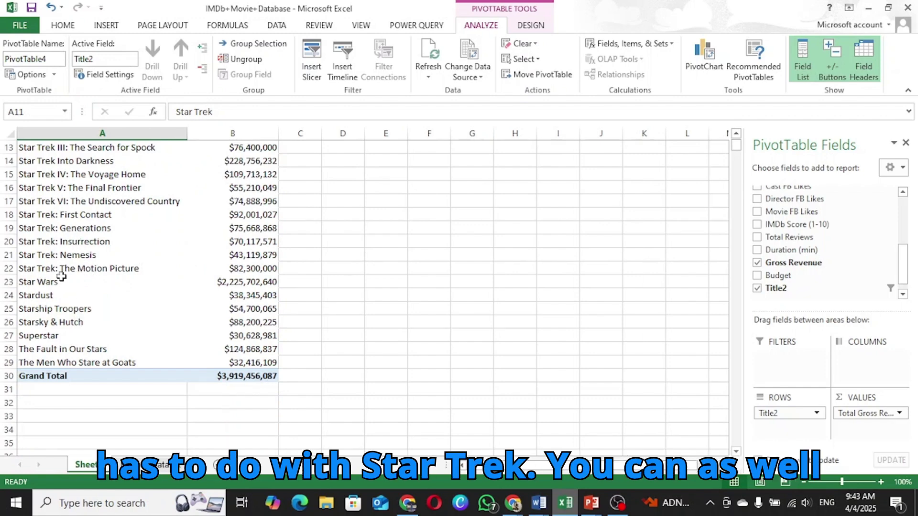
left_click(42, 282)
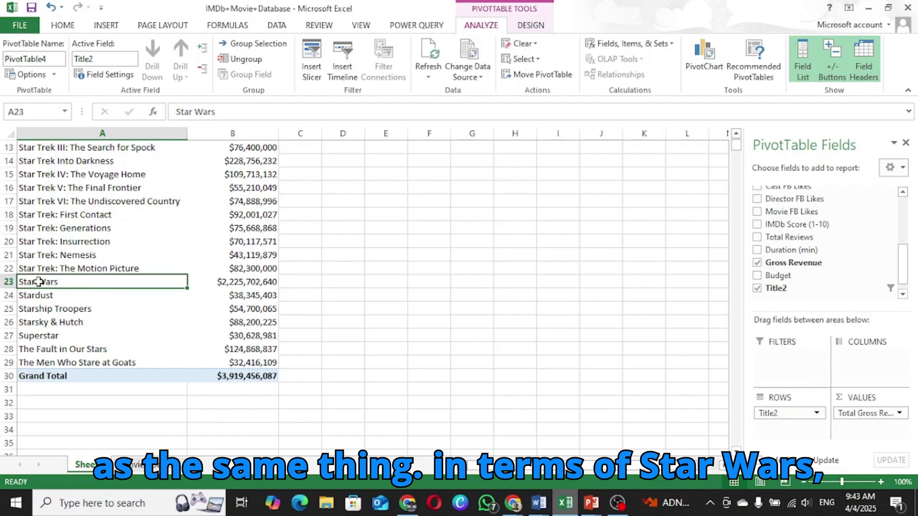
right_click(41, 283)
left_click(83, 190)
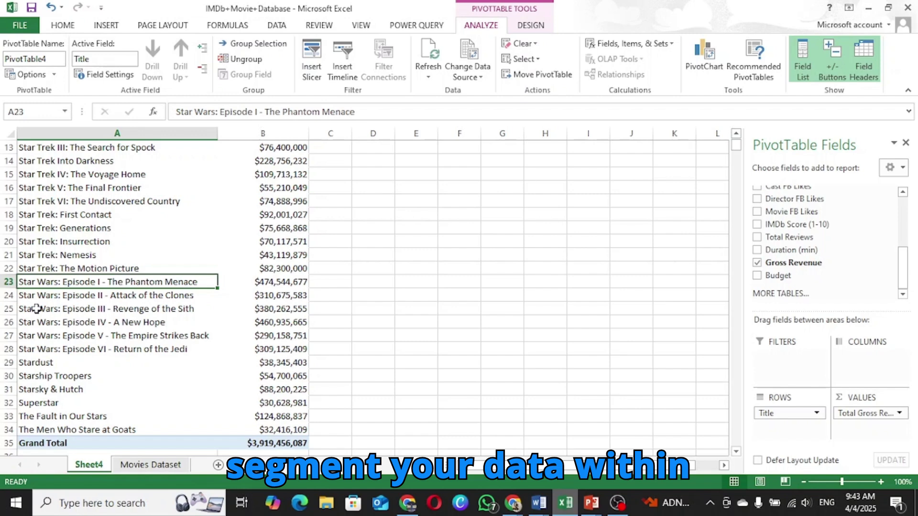
scroll(195, 237, "up", 4)
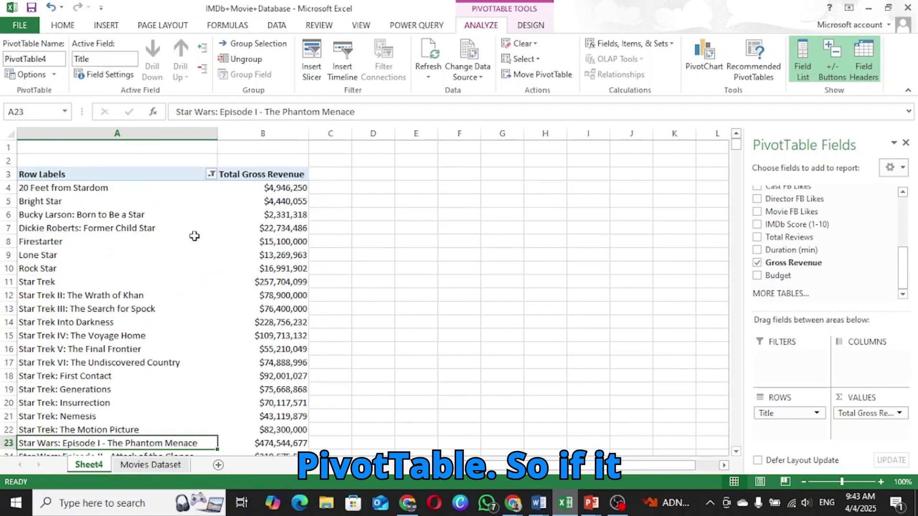
scroll(194, 236, "down", 2)
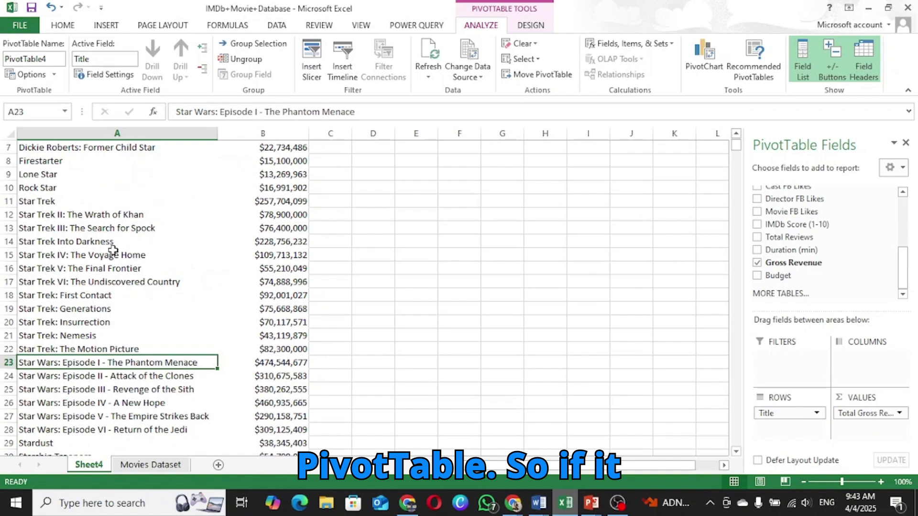
scroll(113, 249, "up", 2)
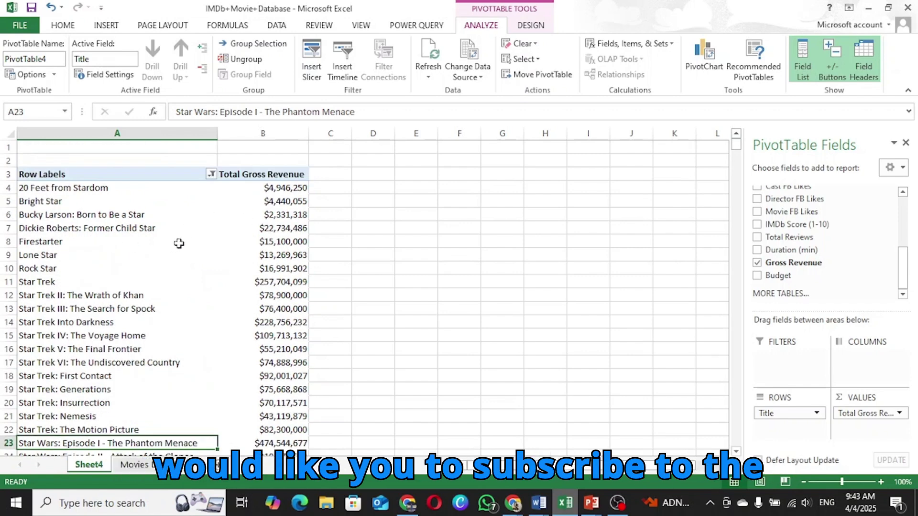